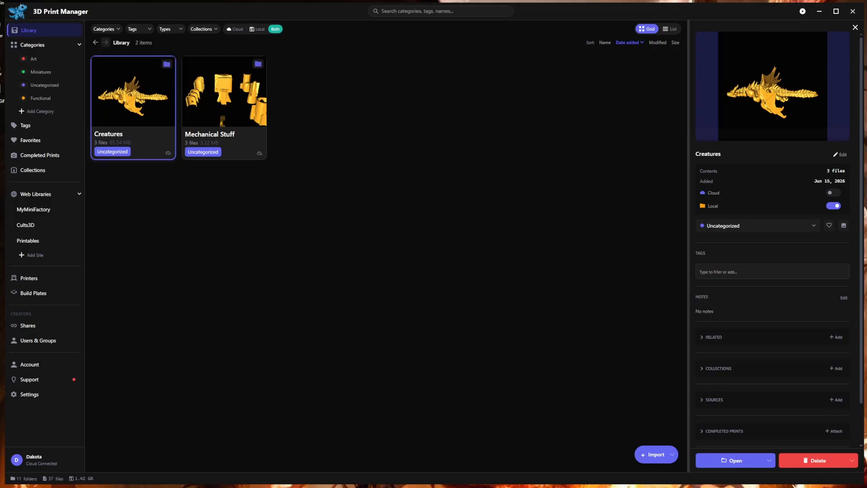
- Add the Drive2CC0 folder from CC0DemoFiles on the E: drive as a second library drive in the storage settings
{"action": "left_click", "coordinate": [37, 395]}
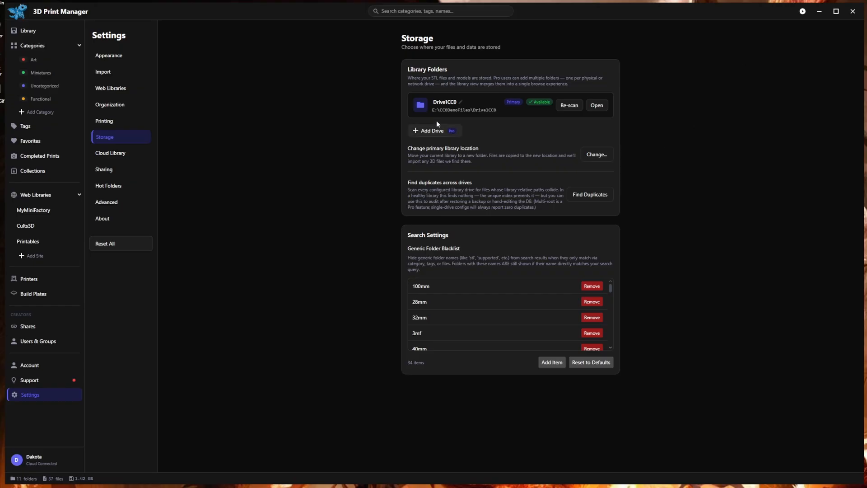
{"action": "left_click", "coordinate": [438, 134]}
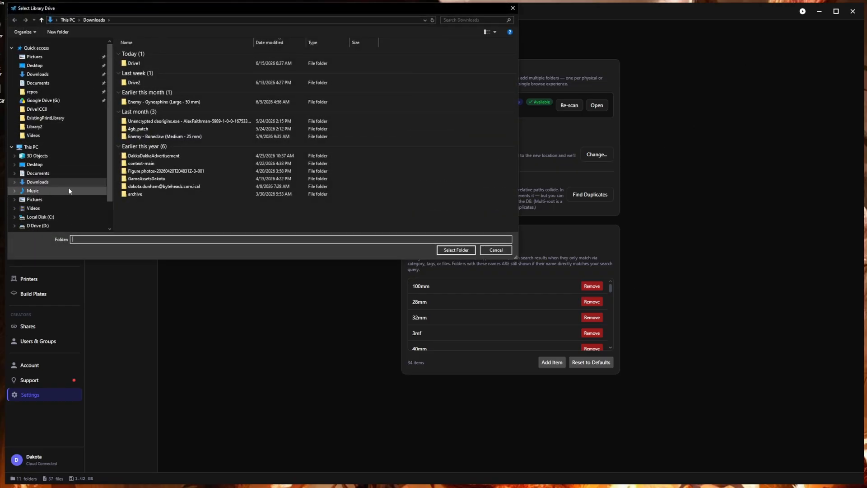
{"action": "scroll", "coordinate": [69, 190], "scroll_direction": "down", "scroll_amount": 1}
{"action": "left_click", "coordinate": [49, 211]}
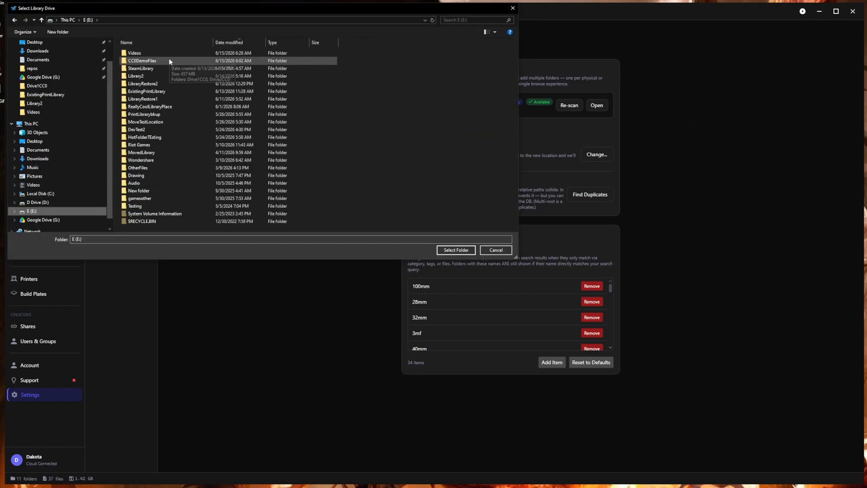
{"action": "double_click", "coordinate": [169, 61]}
{"action": "left_click", "coordinate": [182, 60]}
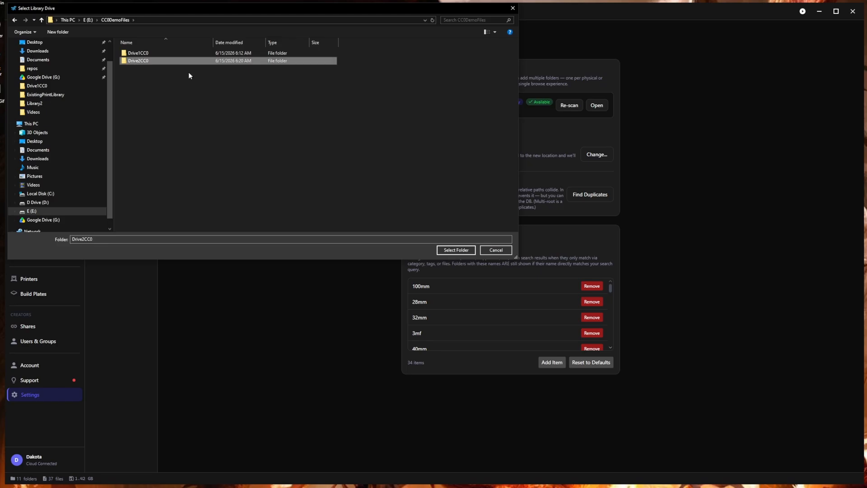
{"action": "left_click", "coordinate": [456, 250]}
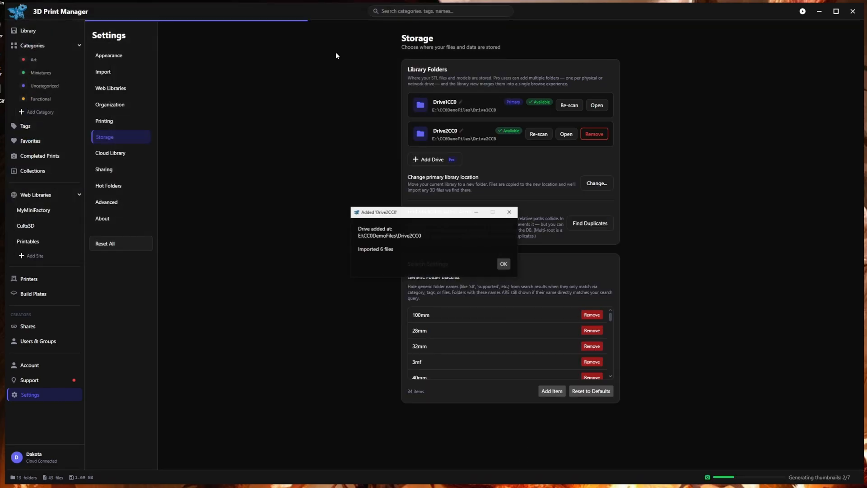
{"action": "left_click", "coordinate": [503, 265]}
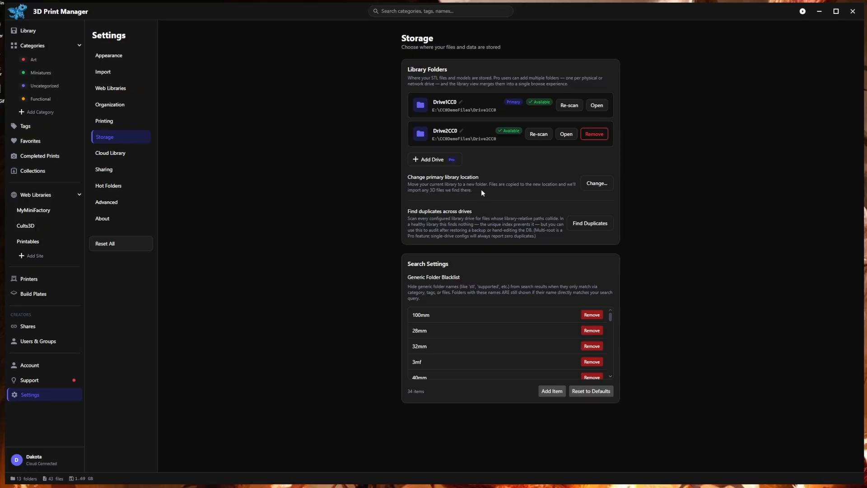
- Return to the library and check which drive holds the Mechanical Stuff, Creatures and NeatUsefulThings folders
{"action": "left_click", "coordinate": [28, 30]}
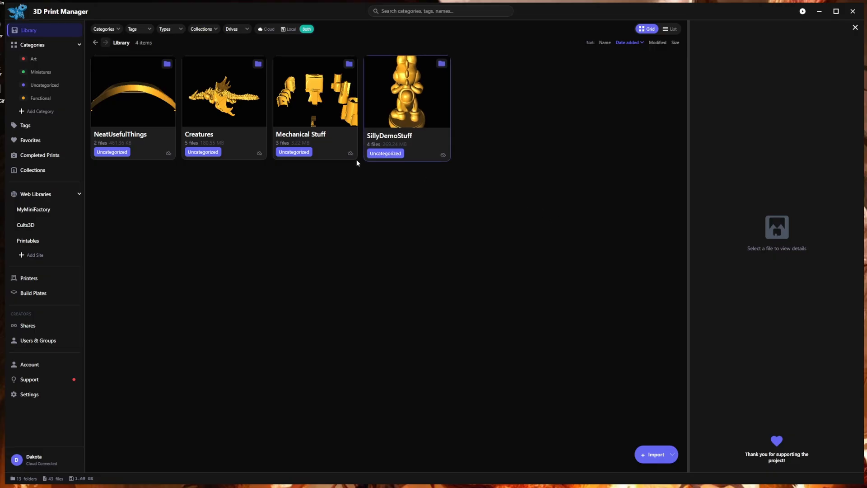
{"action": "left_click", "coordinate": [330, 151]}
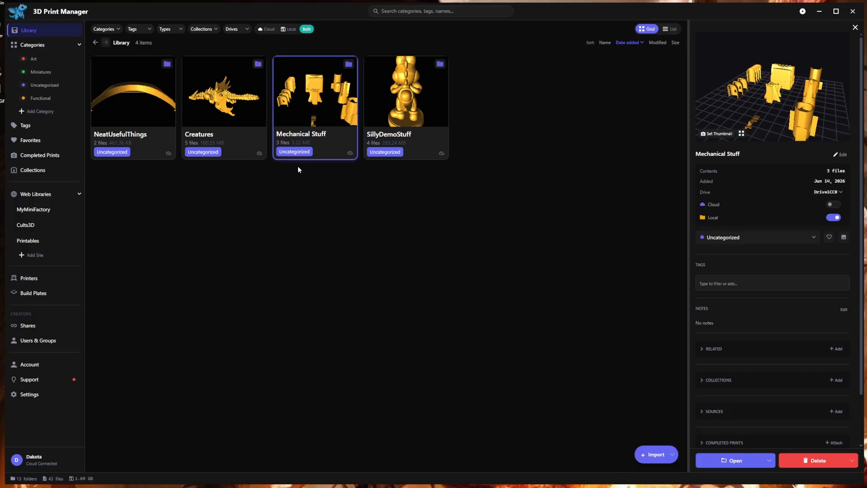
{"action": "left_click", "coordinate": [240, 145]}
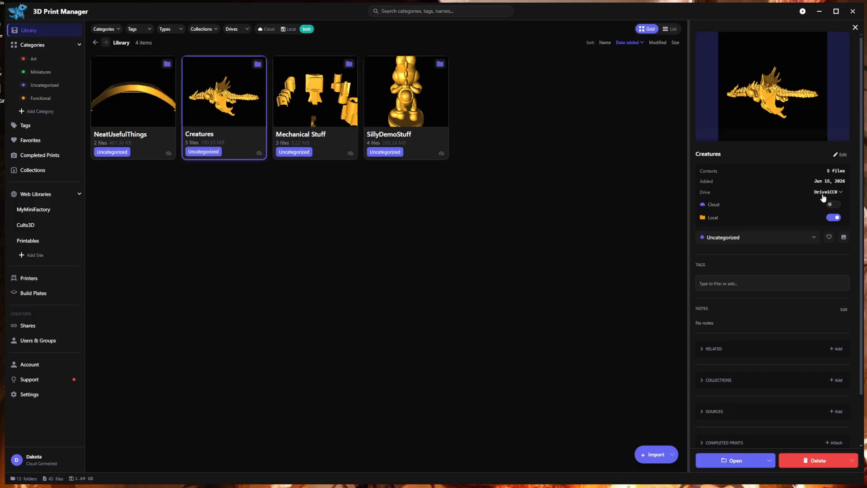
{"action": "left_click", "coordinate": [114, 117]}
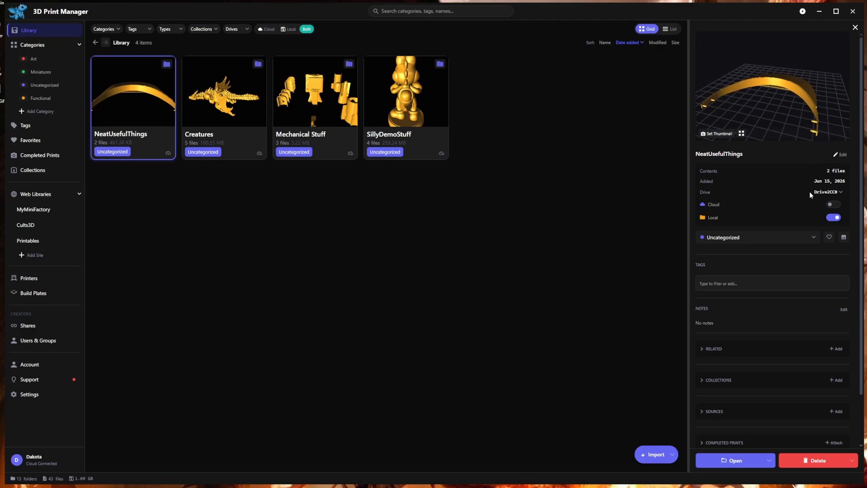
- Move the Creatures folder from Drive1CC0 to Drive2CC0
{"action": "left_click", "coordinate": [229, 142]}
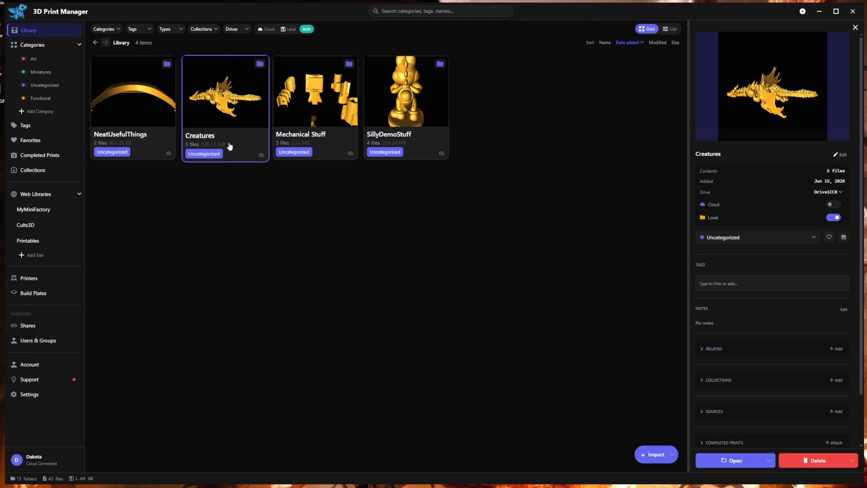
{"action": "left_click", "coordinate": [828, 192]}
{"action": "left_click", "coordinate": [793, 216]}
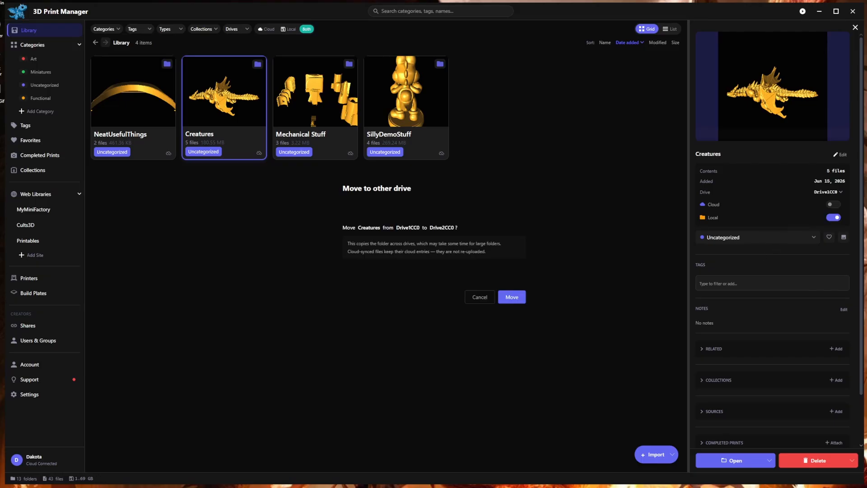
{"action": "left_click", "coordinate": [511, 297]}
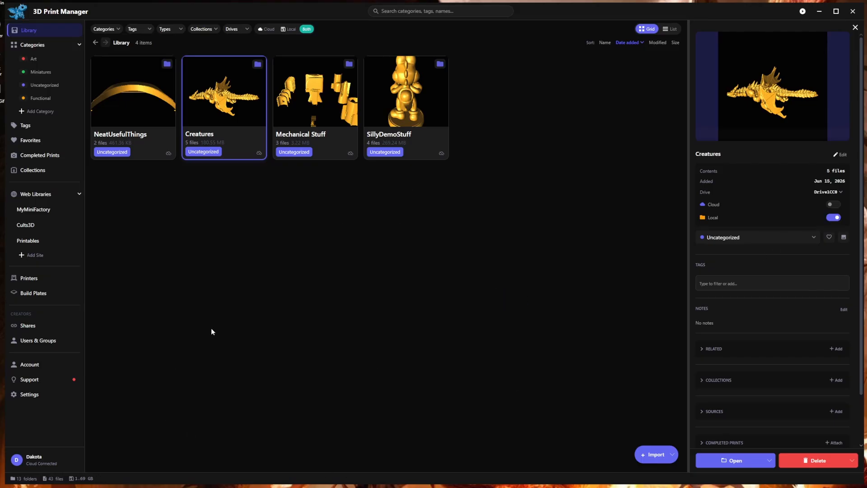
- Check the drive assignments of the Creatures and Mechanical Stuff folders in the library
{"action": "left_click", "coordinate": [224, 108]}
{"action": "left_click", "coordinate": [397, 126]}
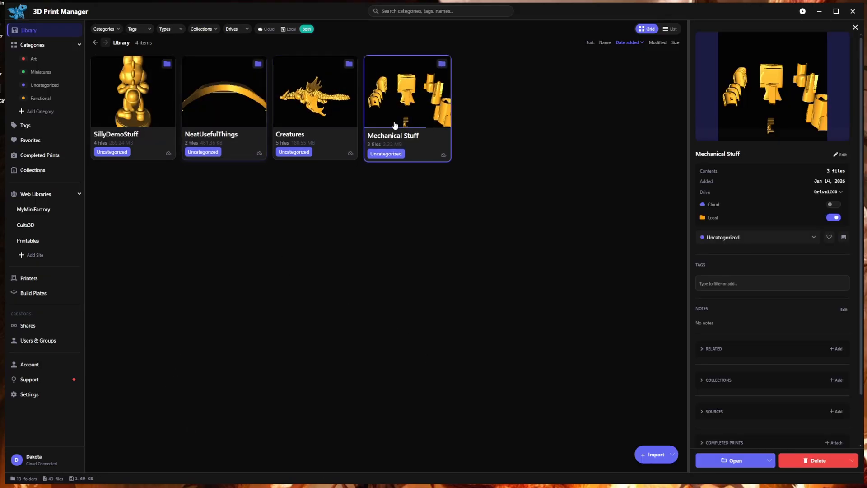
{"action": "left_click", "coordinate": [319, 147]}
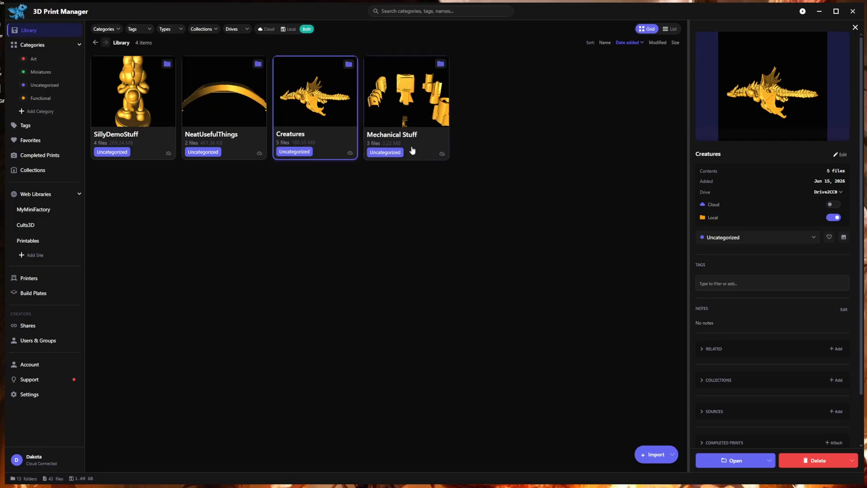
{"action": "left_click", "coordinate": [397, 150]}
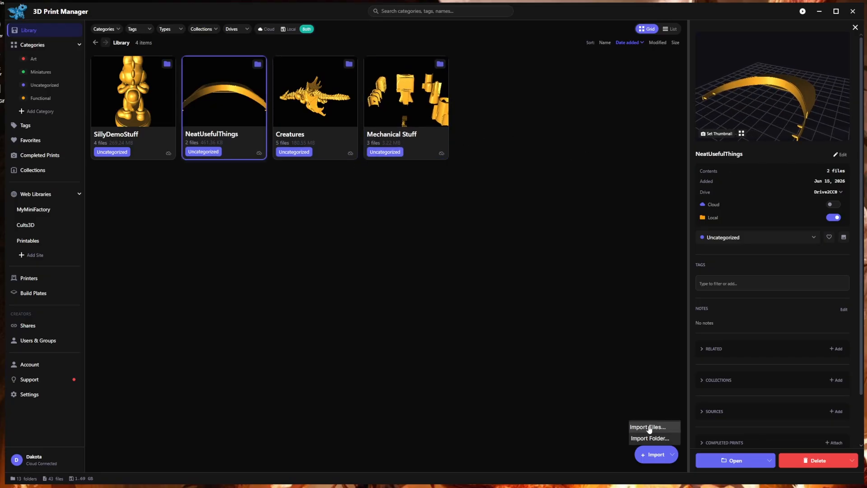
- Examine the destination drive choices for importing vizierabusfietshelm-urban-i-30-51-55cm_v20.3mf, and cancel the import
{"action": "left_click", "coordinate": [649, 428]}
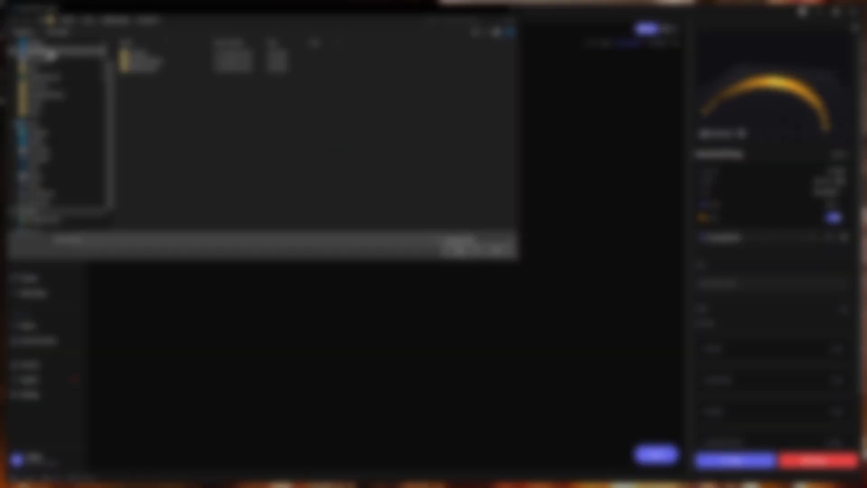
{"action": "left_click", "coordinate": [49, 51]}
{"action": "double_click", "coordinate": [189, 83]}
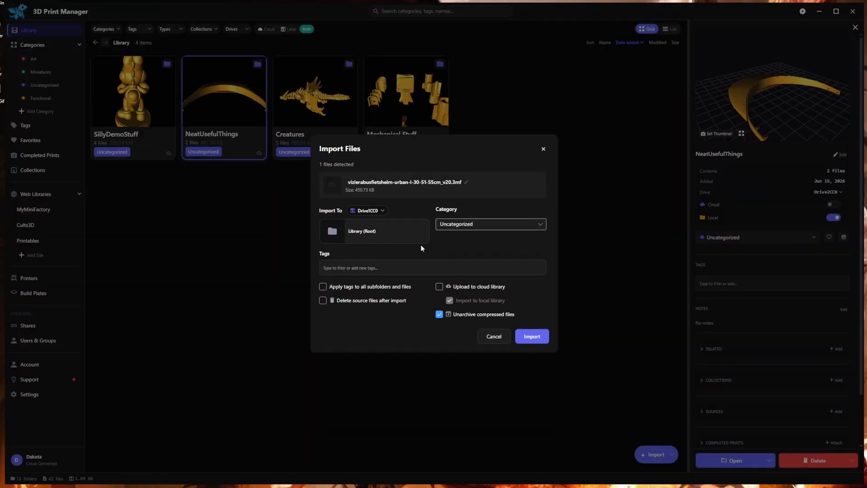
{"action": "mouse_move", "coordinate": [387, 222]}
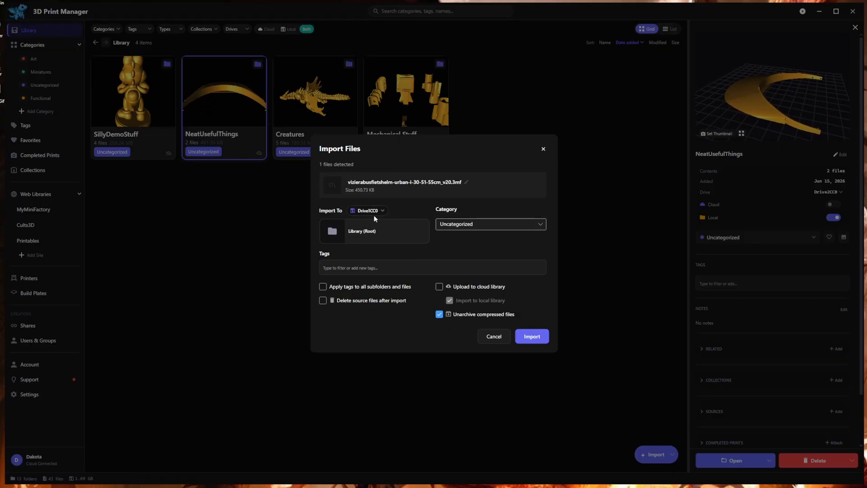
{"action": "left_click", "coordinate": [374, 215]}
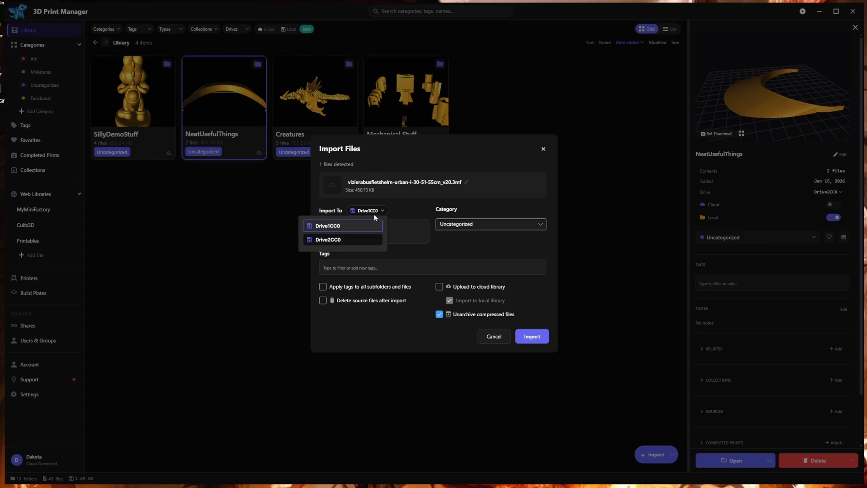
{"action": "left_click", "coordinate": [458, 247]}
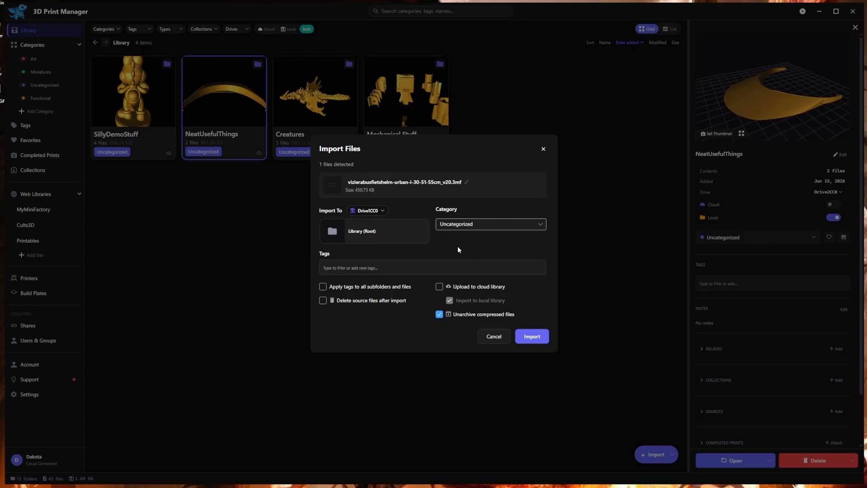
{"action": "left_click", "coordinate": [488, 339]}
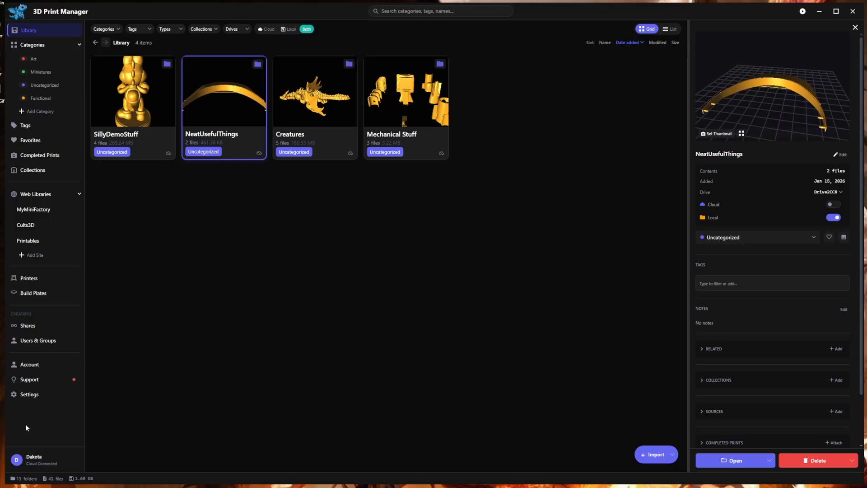
- Remove Drive2CC0 from the library folders in the storage settings
{"action": "left_click", "coordinate": [28, 394]}
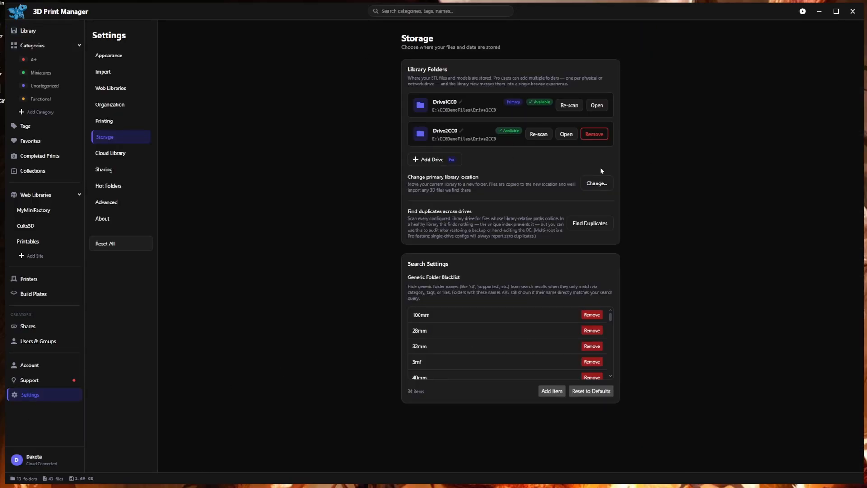
{"action": "left_click", "coordinate": [594, 133]}
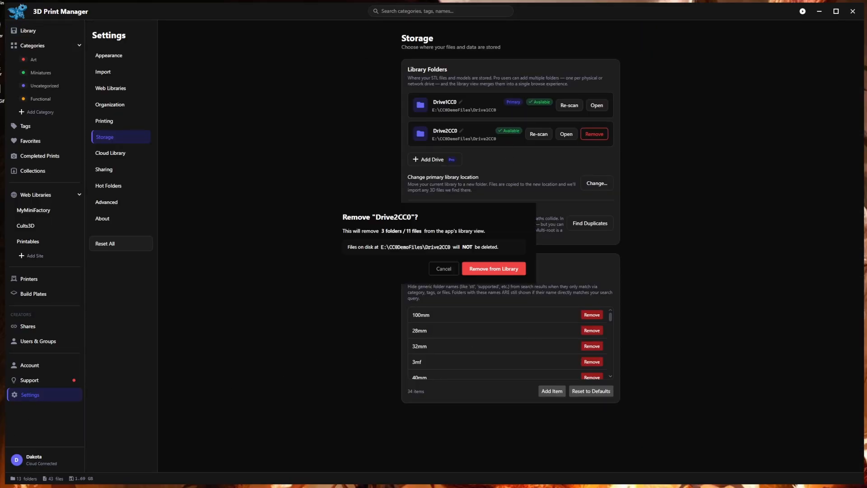
{"action": "left_click", "coordinate": [484, 268]}
{"action": "left_click", "coordinate": [505, 268]}
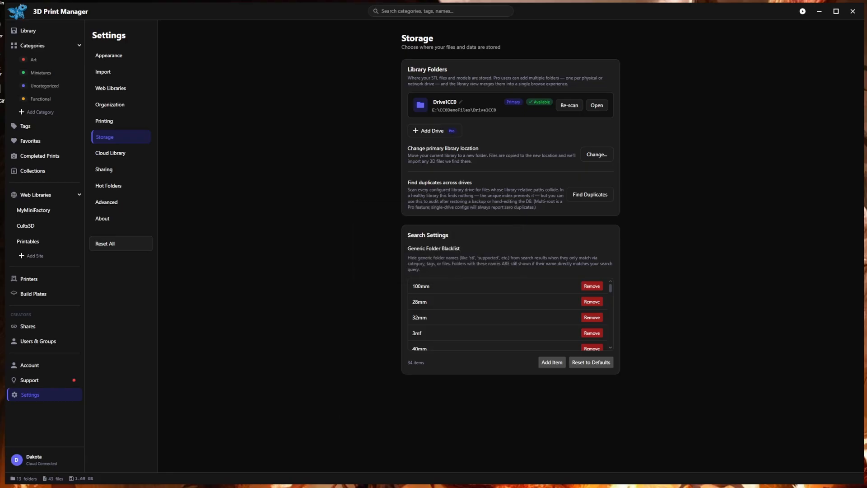
- Switch to File Explorer and examine the contents of Drive1CC0 inside CC0DemoFiles on the E: drive
{"action": "key", "text": "super+e"}
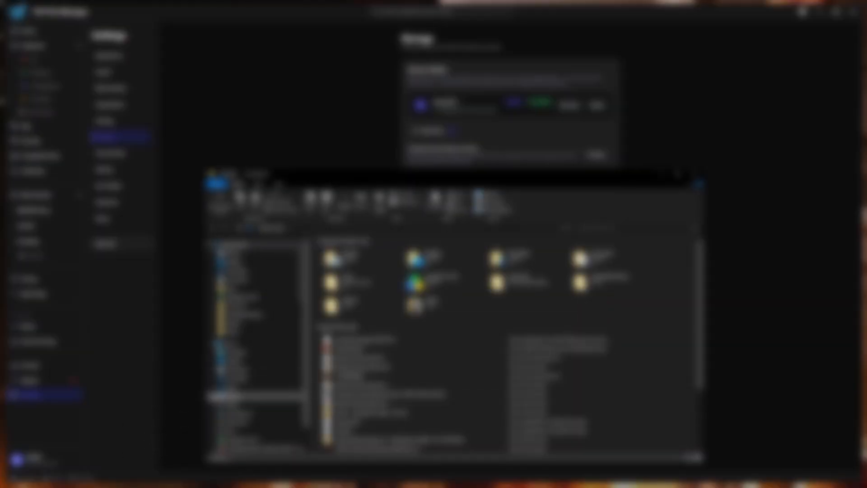
{"action": "scroll", "coordinate": [269, 399], "scroll_direction": "down", "scroll_amount": 2}
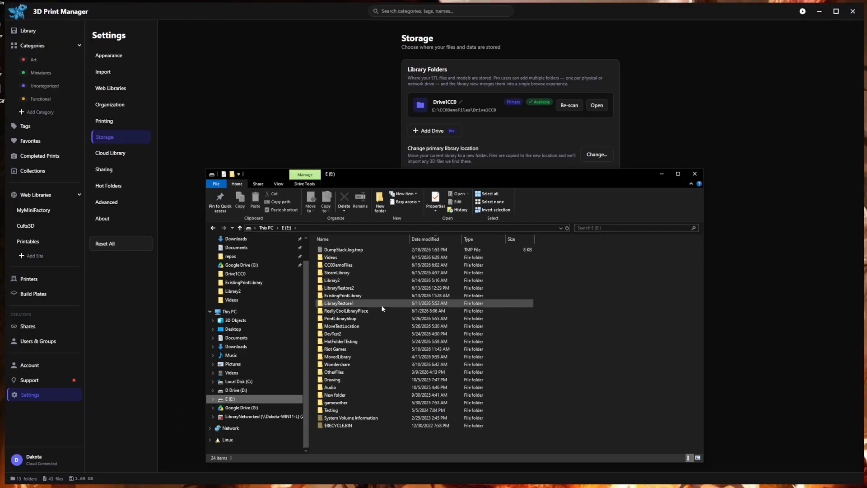
{"action": "double_click", "coordinate": [378, 264]}
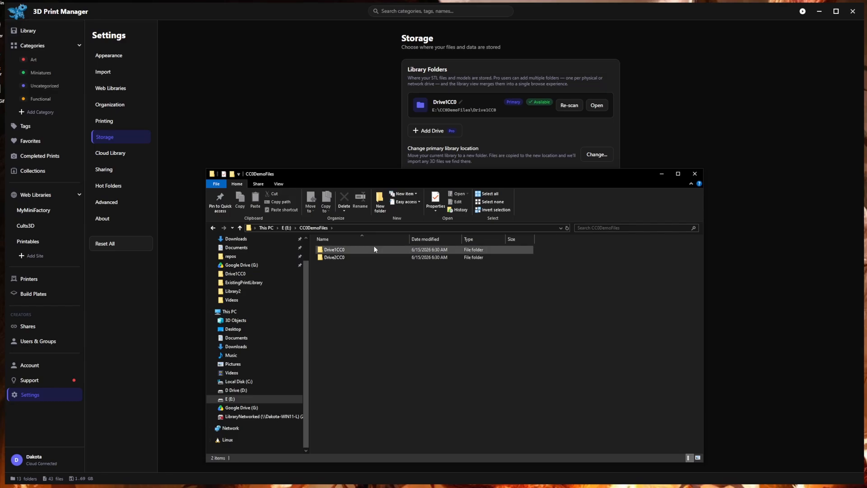
{"action": "double_click", "coordinate": [374, 249]}
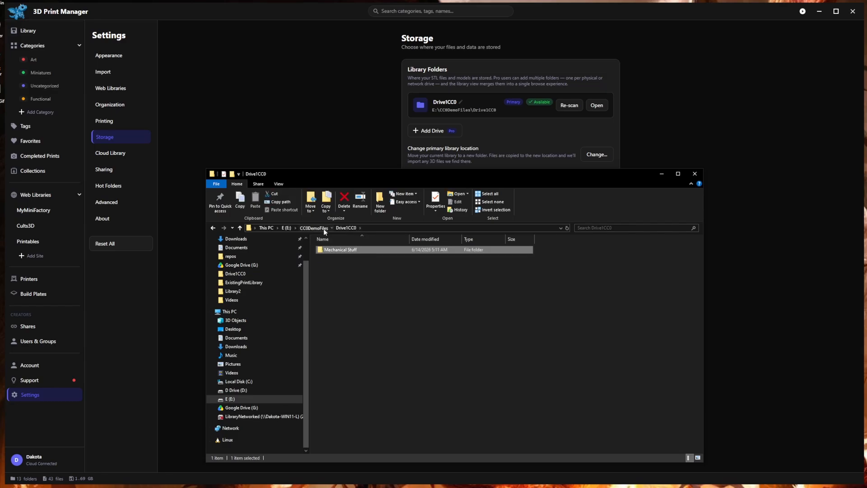
- Copy the Creatures folder from Drive2CC0 into Drive1CC0 in File Explorer, and view the library in 3D Print Manager
{"action": "left_click", "coordinate": [324, 227]}
{"action": "double_click", "coordinate": [358, 257]}
{"action": "left_click", "coordinate": [360, 251]}
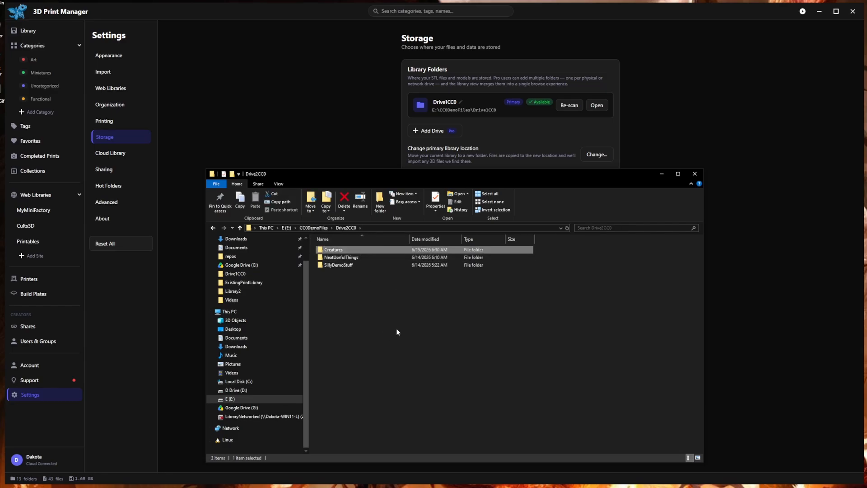
{"action": "left_click", "coordinate": [316, 228]}
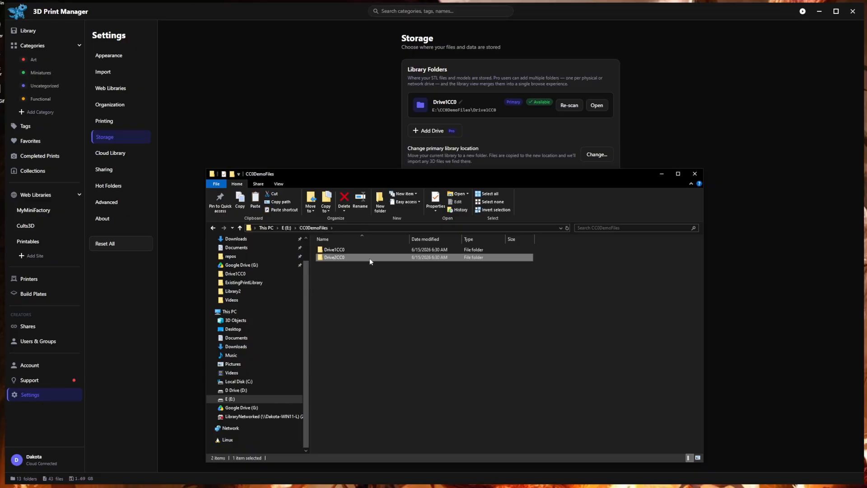
{"action": "double_click", "coordinate": [359, 249]}
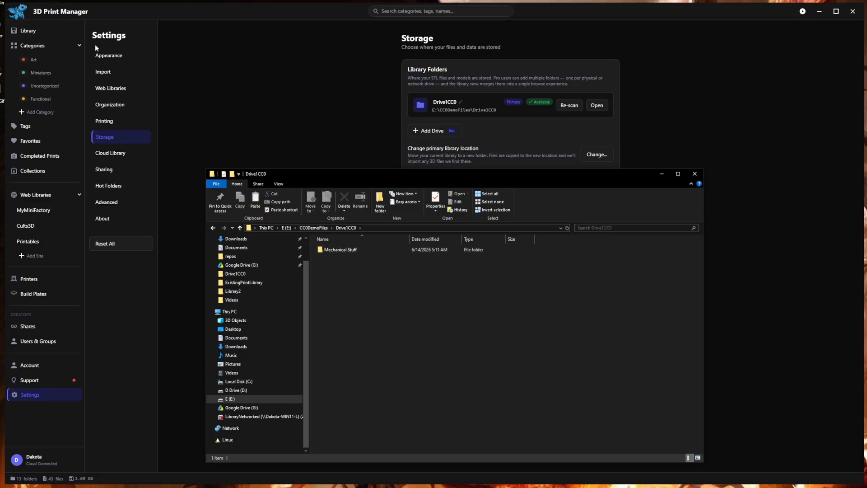
{"action": "left_click", "coordinate": [27, 31]}
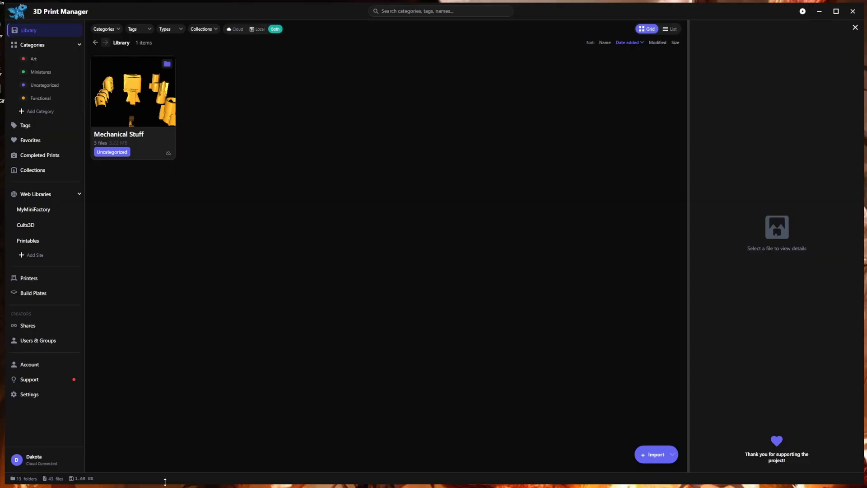
{"action": "key", "text": "alt+Tab"}
{"action": "key", "text": "ctrl+v"}
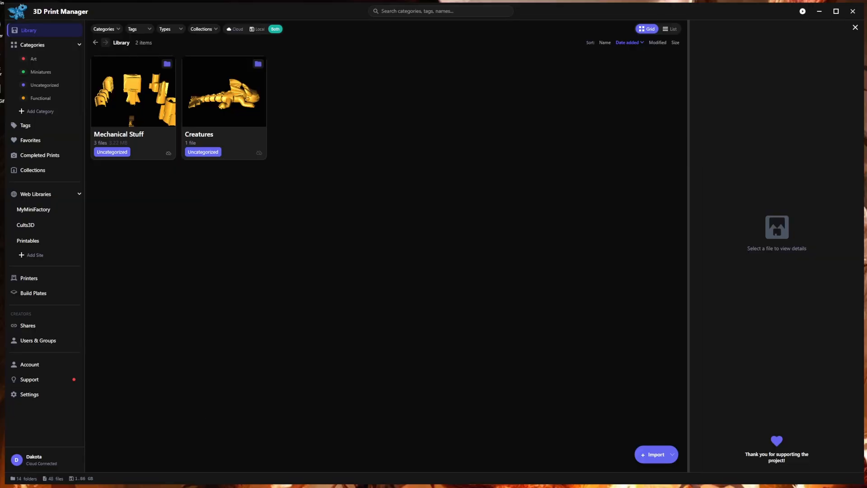
{"action": "key", "text": "alt+Tab"}
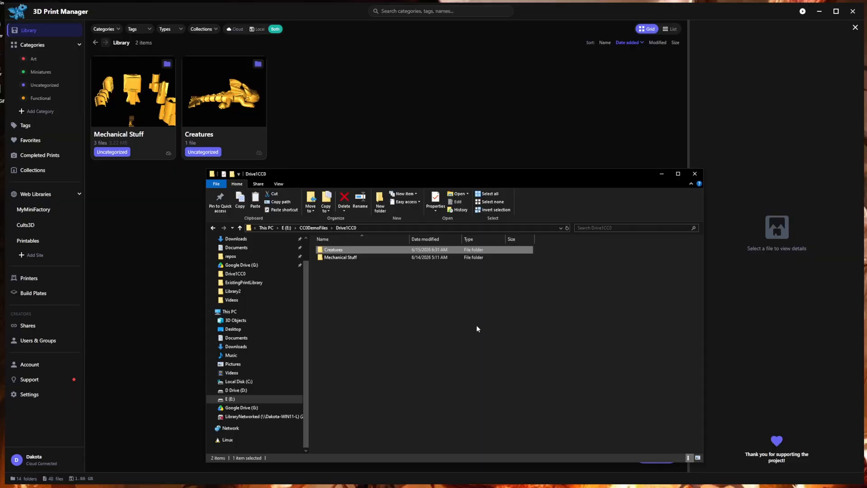
- Delete the three STL files whose names begin with "dragon" from the Creatures folder of Drive2CC0 in File Explorer
{"action": "left_click", "coordinate": [313, 227]}
{"action": "double_click", "coordinate": [341, 257]}
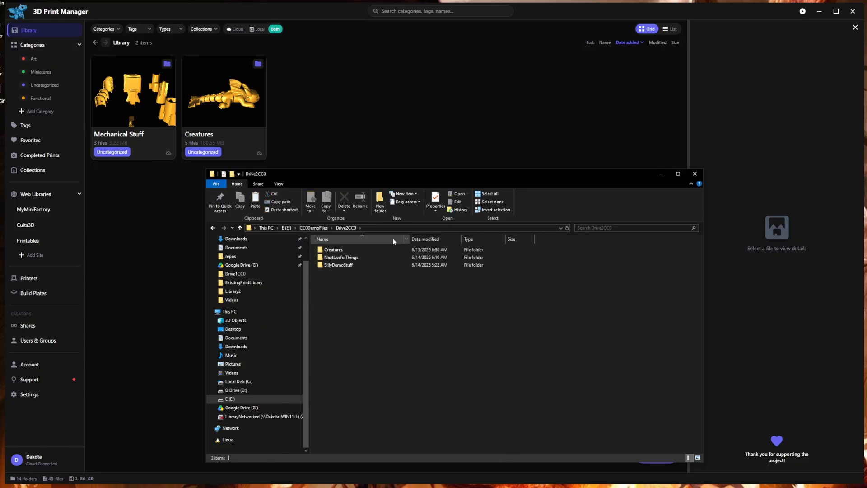
{"action": "double_click", "coordinate": [402, 250]}
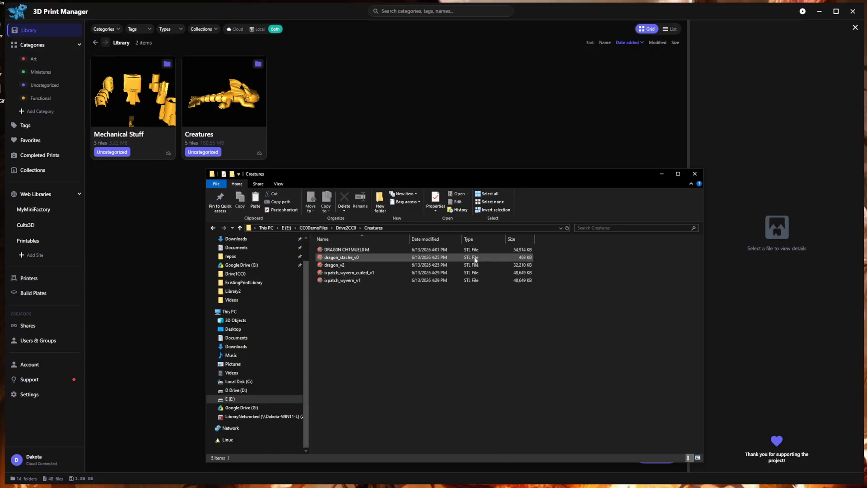
{"action": "left_click", "coordinate": [360, 265]}
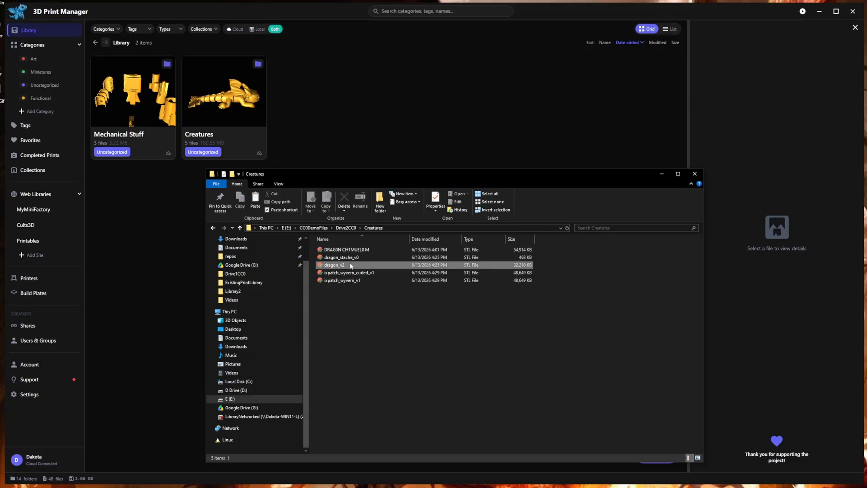
{"action": "left_click", "coordinate": [356, 250]}
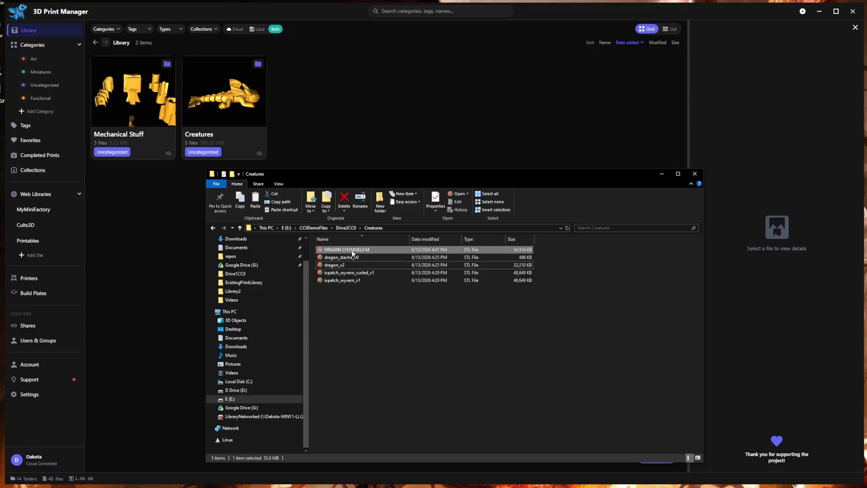
{"action": "left_click", "coordinate": [343, 265], "text": "shift"}
{"action": "key", "text": "Delete"}
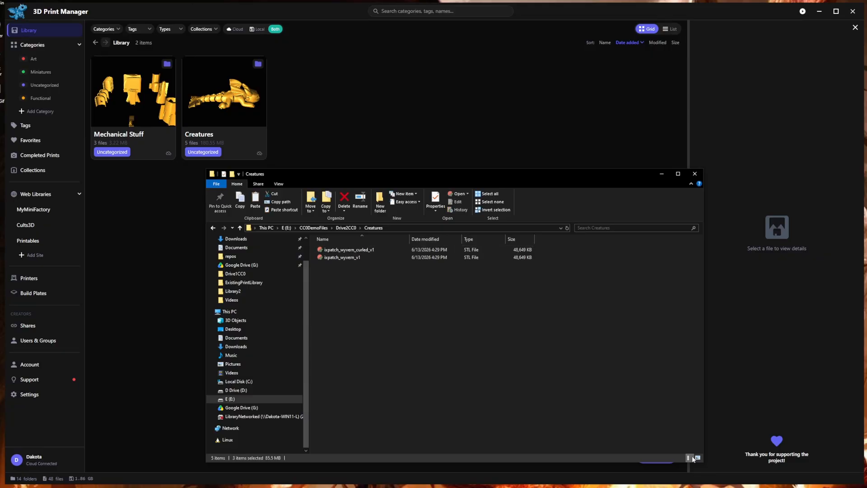
{"action": "left_click_drag", "start_coordinate": [495, 332], "coordinate": [316, 247]}
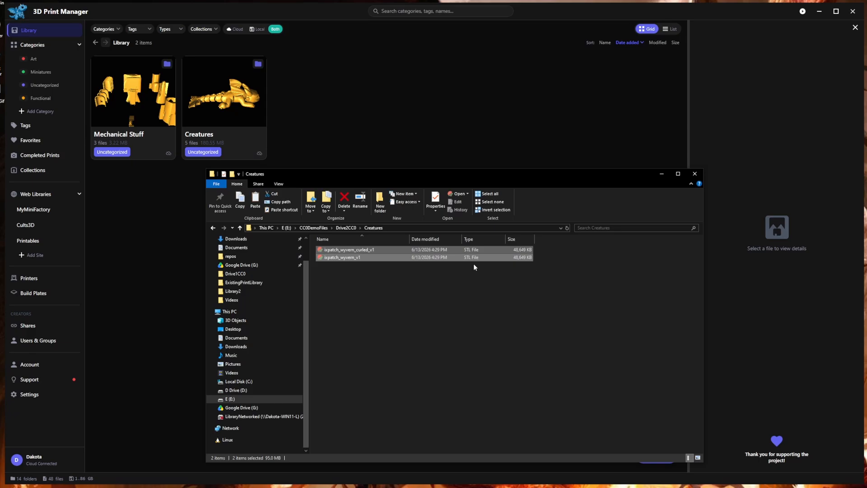
- In 3D Print Manager's storage settings, add E:\CC0DemoFiles\Drive2CC0 as a library drive
{"action": "left_click", "coordinate": [40, 399]}
{"action": "left_click", "coordinate": [40, 404]}
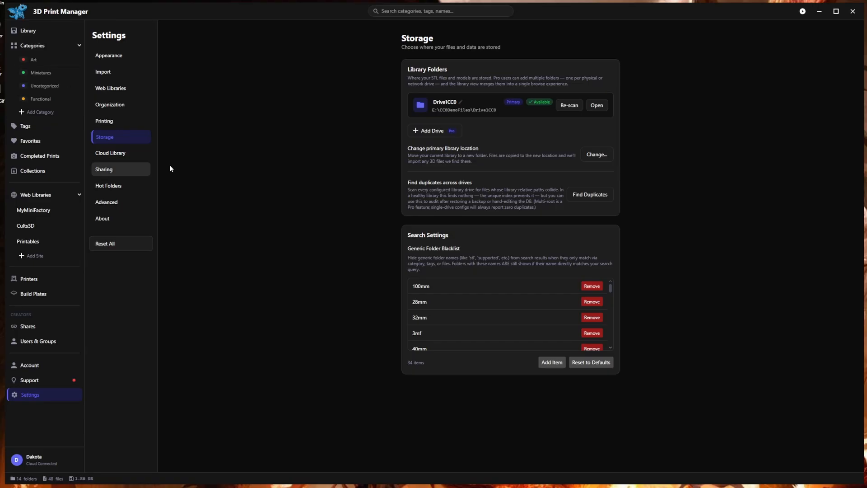
{"action": "left_click", "coordinate": [434, 131]}
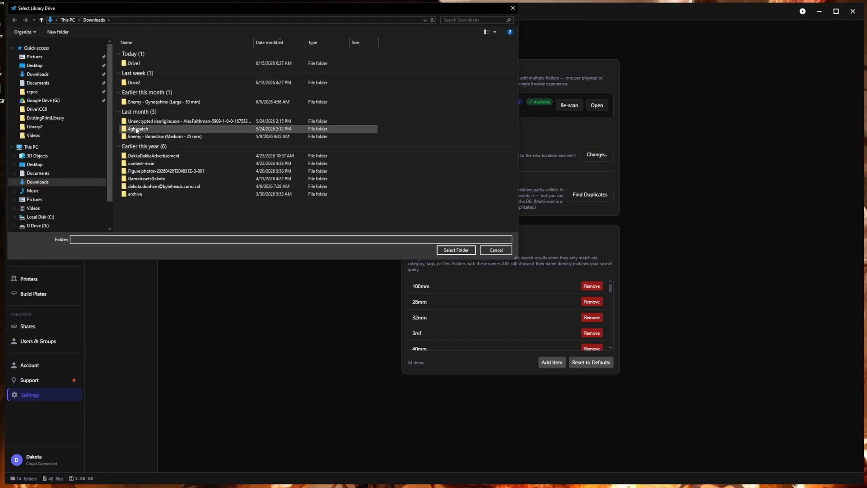
{"action": "scroll", "coordinate": [53, 224], "scroll_direction": "down", "scroll_amount": 1}
{"action": "left_click", "coordinate": [53, 221]}
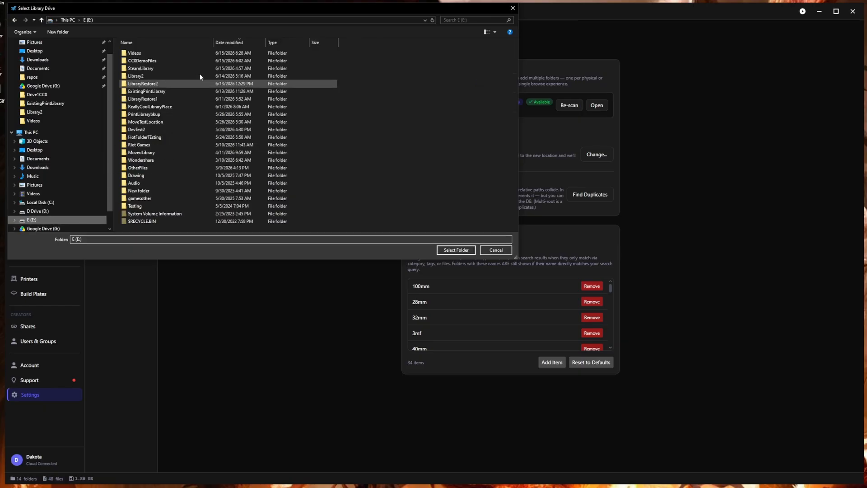
{"action": "double_click", "coordinate": [173, 57]}
{"action": "left_click", "coordinate": [164, 63]}
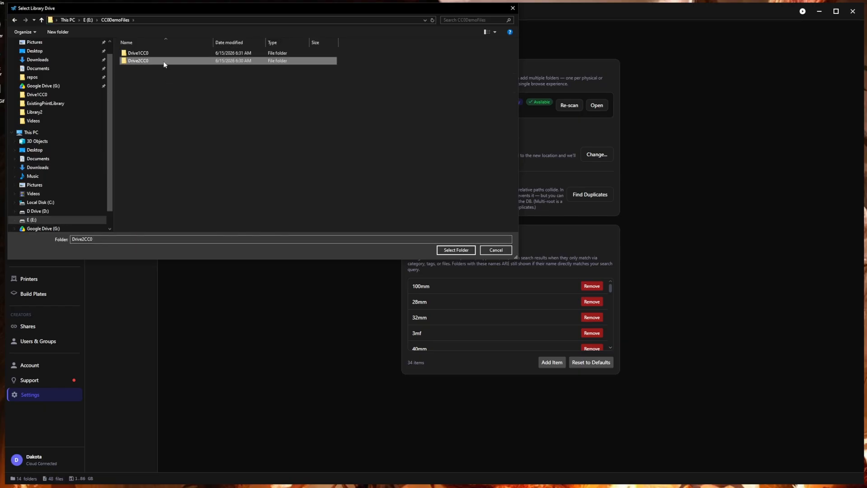
{"action": "left_click", "coordinate": [456, 249]}
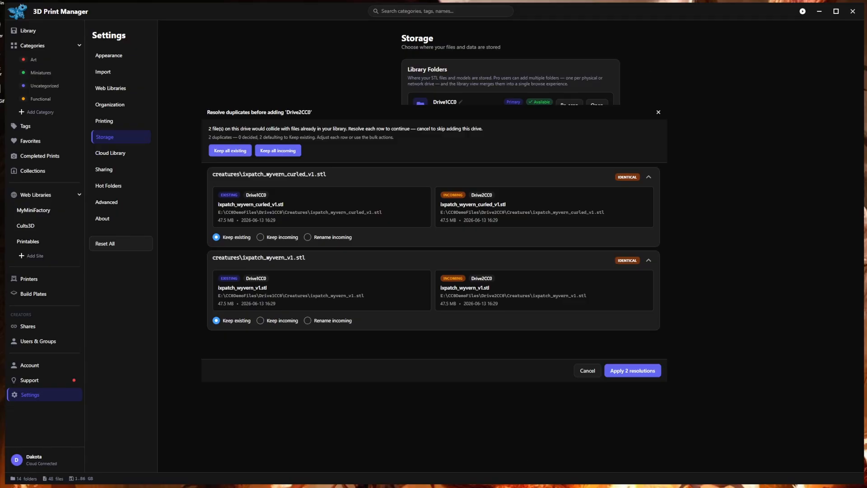
- Resolve both wyvern duplicates by keeping the incoming Drive2CC0 files, and apply the resolutions to finish adding the drive
{"action": "left_click", "coordinate": [261, 237]}
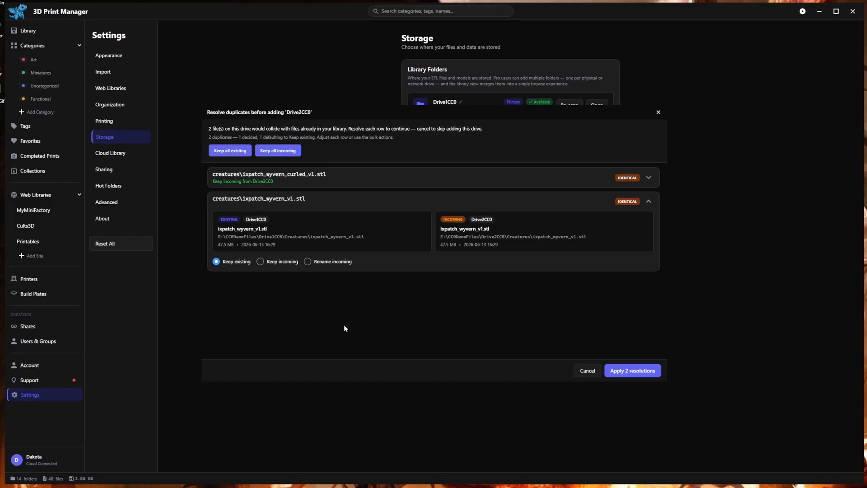
{"action": "left_click", "coordinate": [278, 150]}
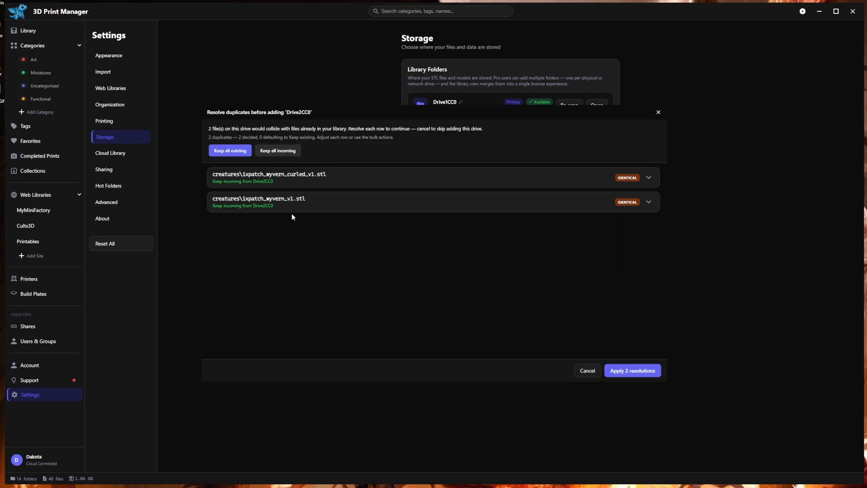
{"action": "left_click", "coordinate": [635, 370]}
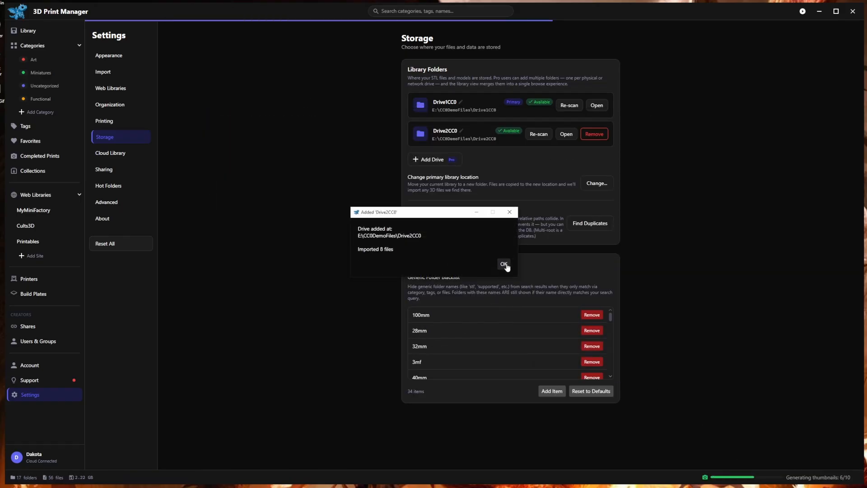
{"action": "left_click", "coordinate": [504, 264]}
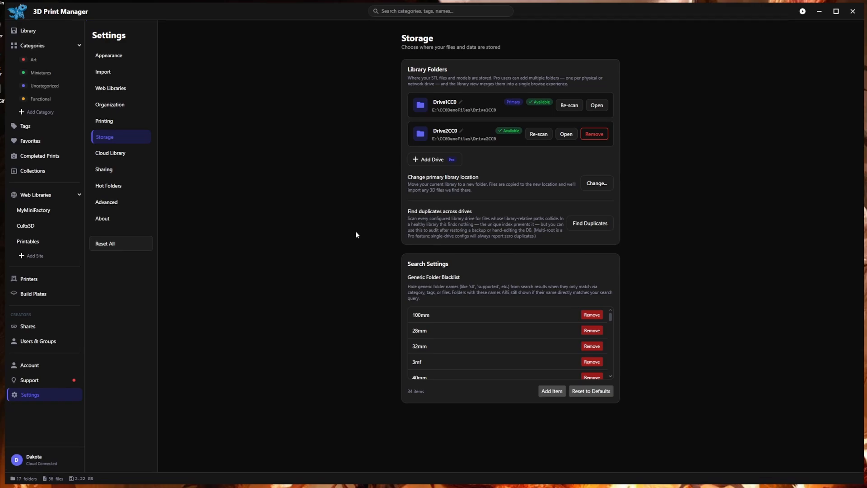
- View the library and compare the drive and contents details of the two Creatures folders
{"action": "left_click", "coordinate": [28, 30]}
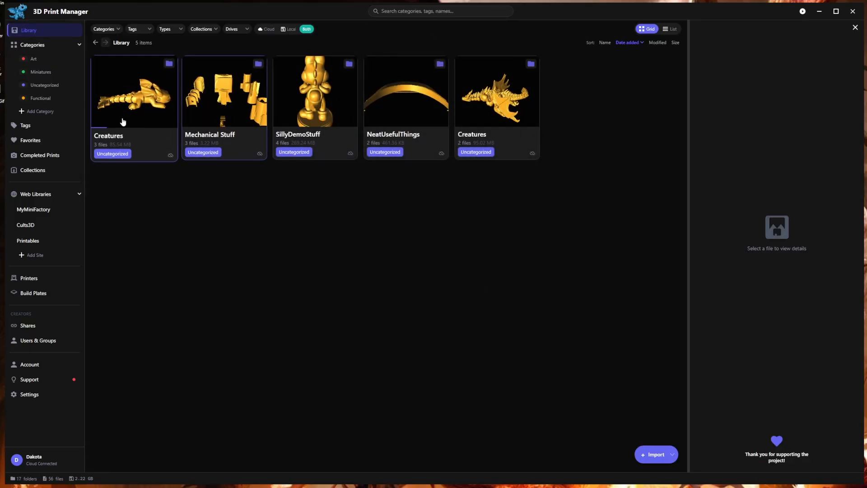
{"action": "left_click", "coordinate": [152, 141]}
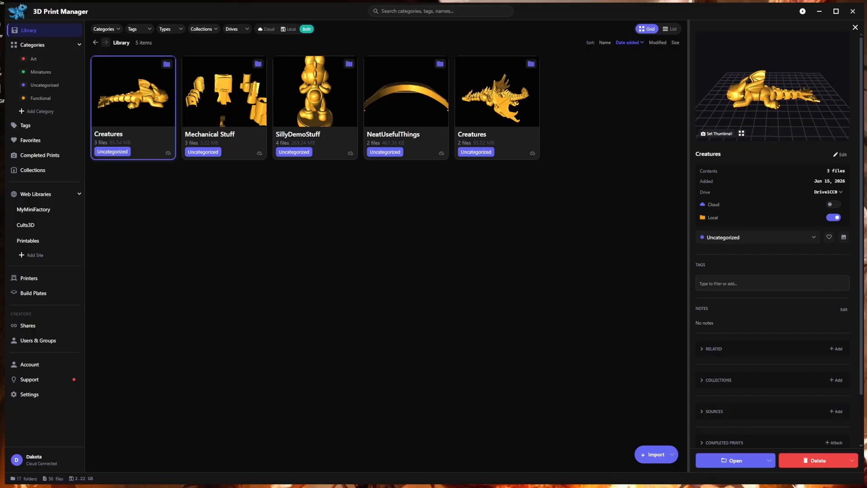
{"action": "left_click", "coordinate": [457, 157]}
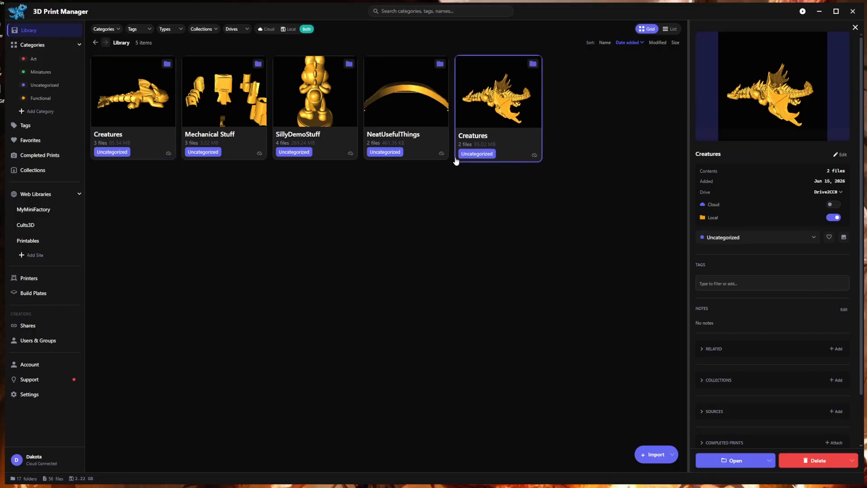
{"action": "left_click", "coordinate": [158, 140]}
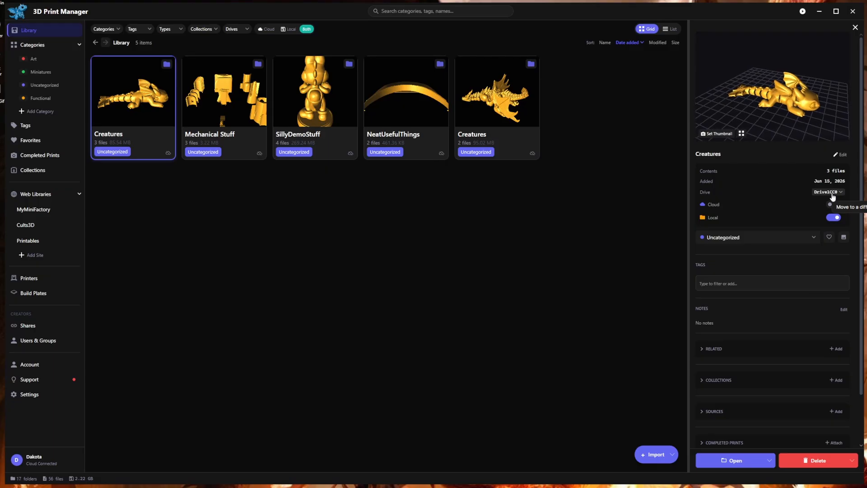
{"action": "left_click", "coordinate": [514, 135]}
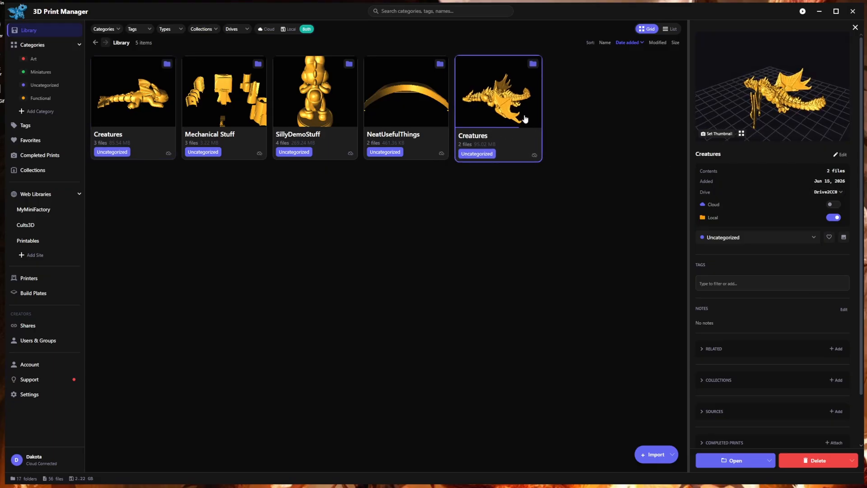
- Filter the library by Drive1CC0 and by Drive2CC0 in turn, clear the drive filter, and view the details of NeatUsefulThings
{"action": "left_click", "coordinate": [240, 29]}
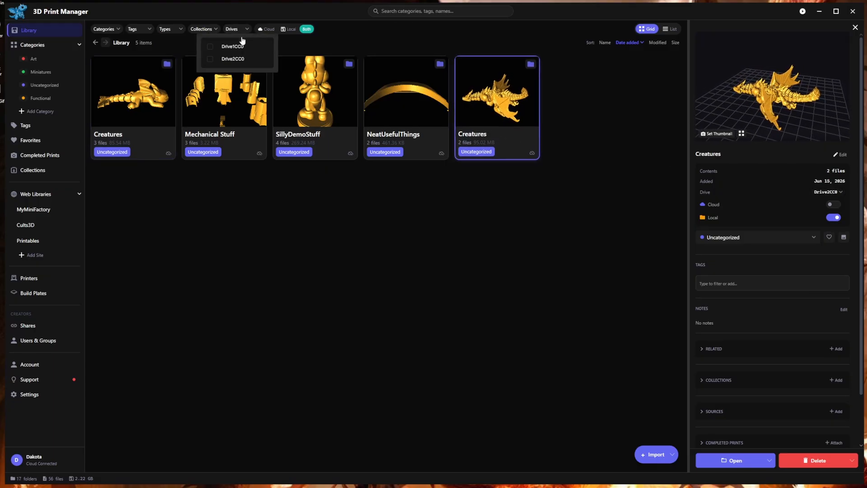
{"action": "left_click", "coordinate": [233, 46]}
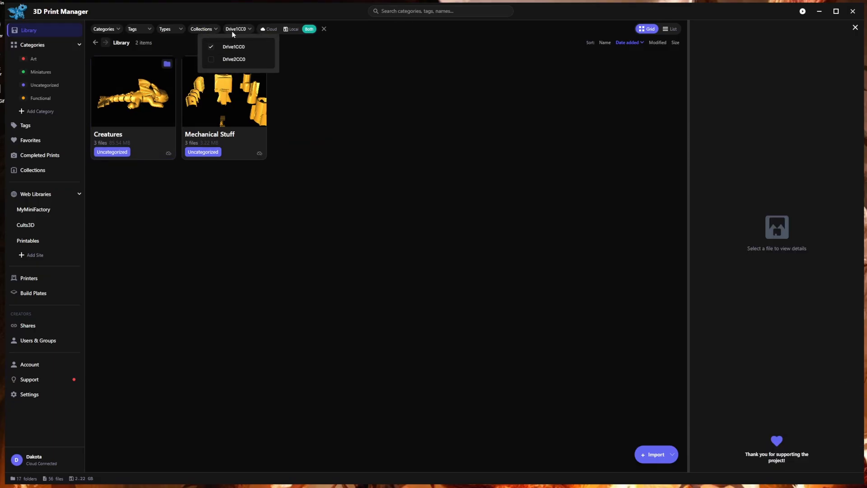
{"action": "left_click", "coordinate": [259, 49]}
{"action": "left_click", "coordinate": [261, 60]}
{"action": "left_click", "coordinate": [253, 60]}
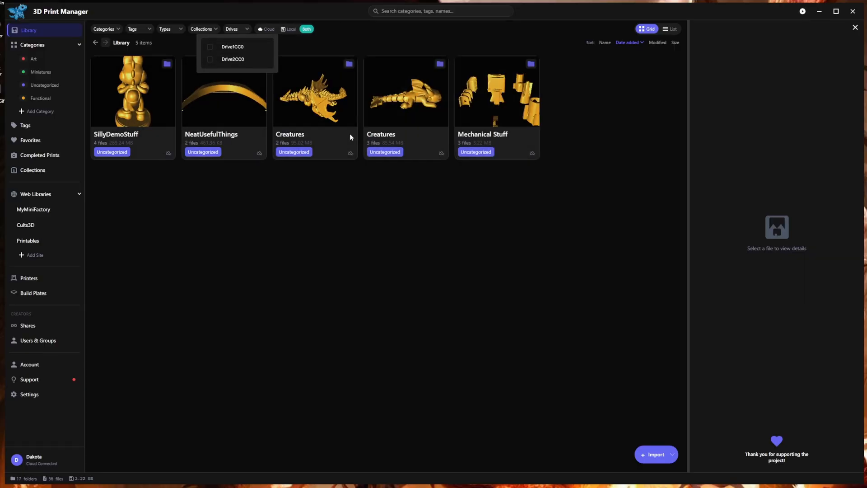
{"action": "left_click", "coordinate": [298, 234]}
{"action": "left_click", "coordinate": [259, 103]}
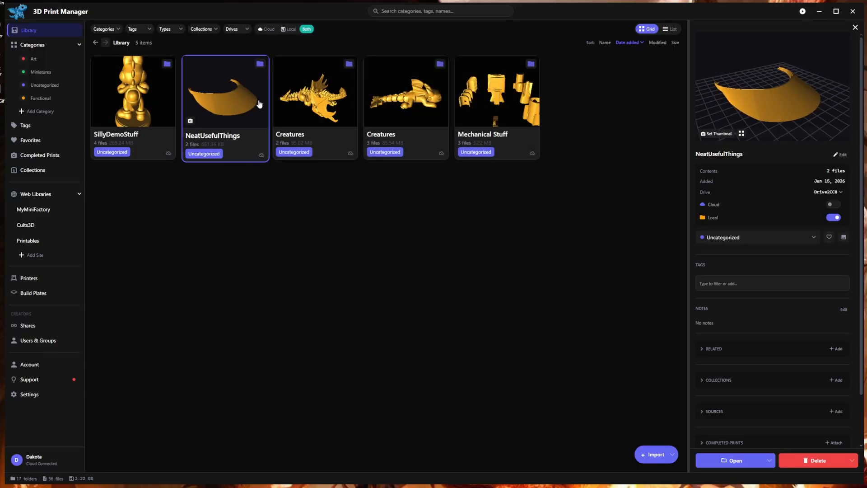